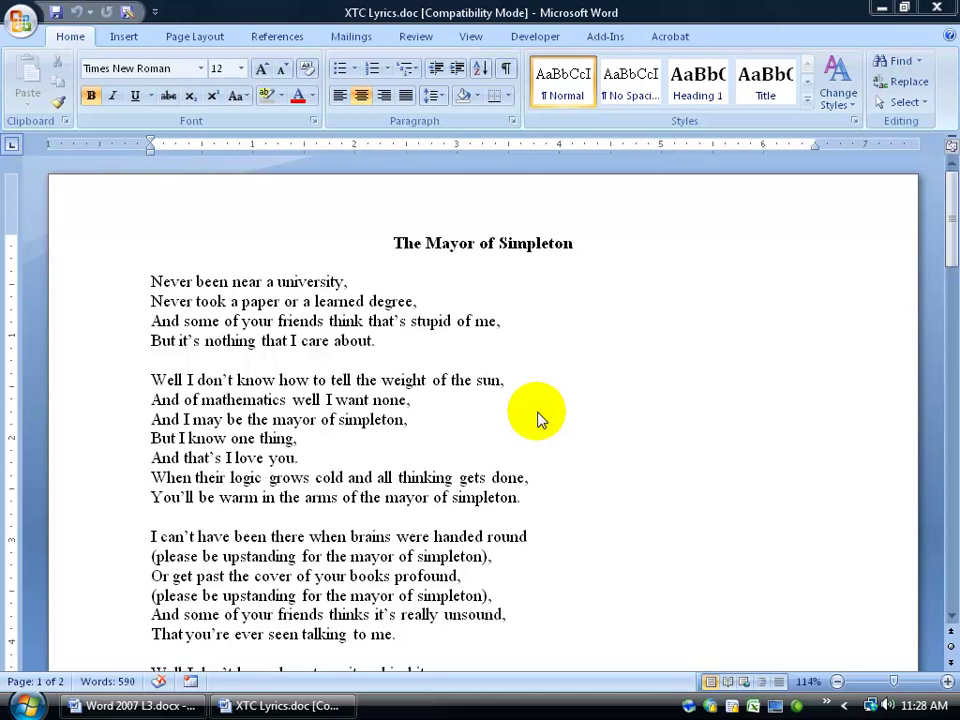
Step: In Word Options, add AutoSummary Tools from All Commands to the Quick Access Toolbar
right_click(98, 14)
click(120, 42)
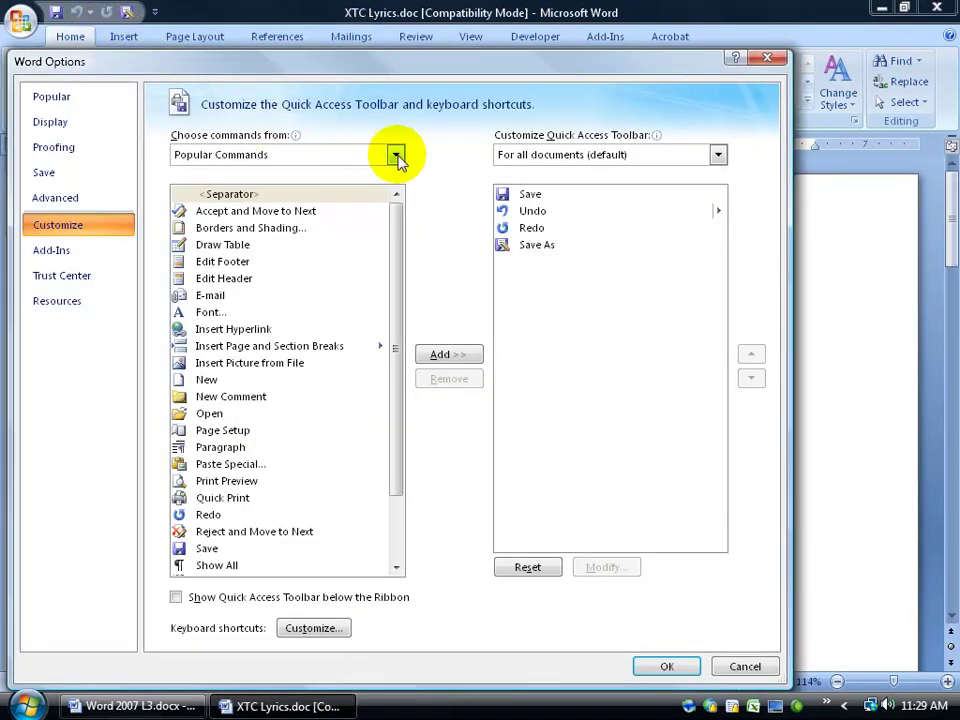
click(395, 154)
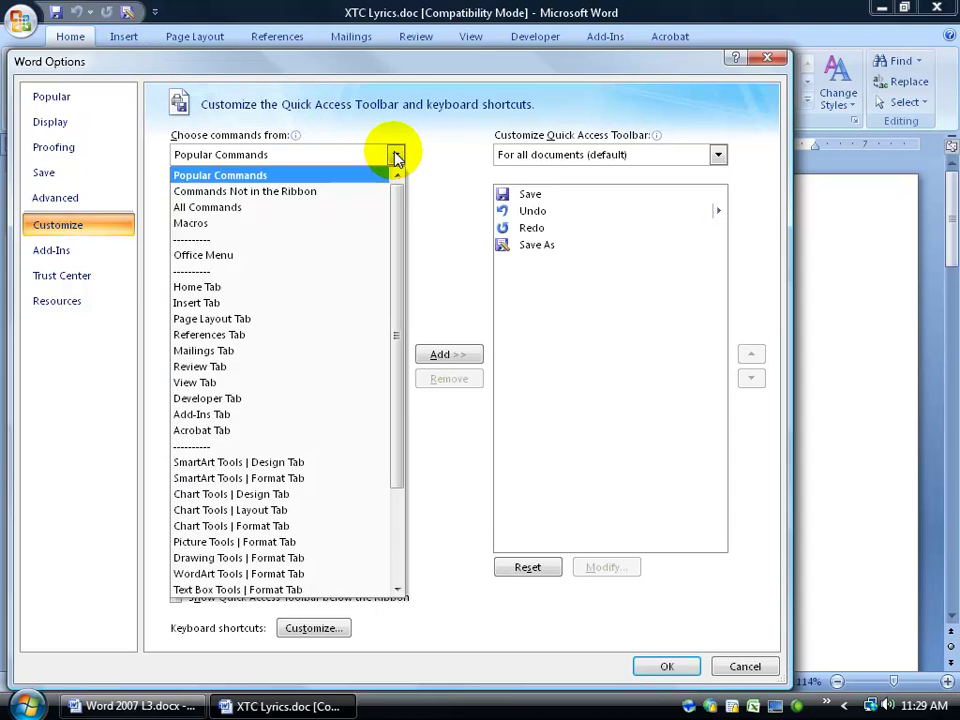
click(360, 207)
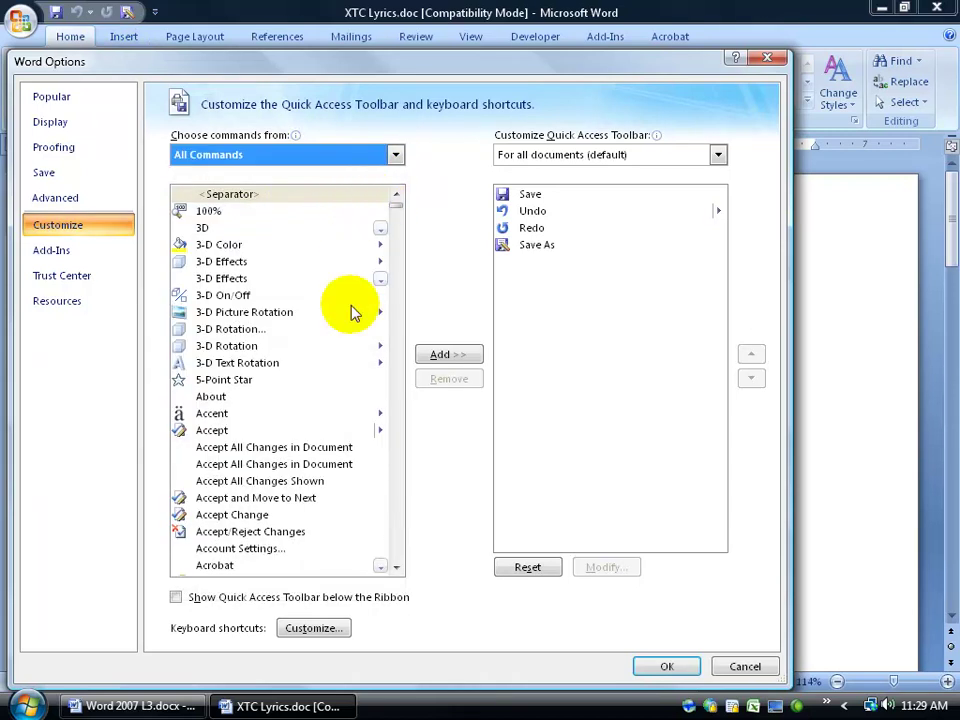
click(397, 567)
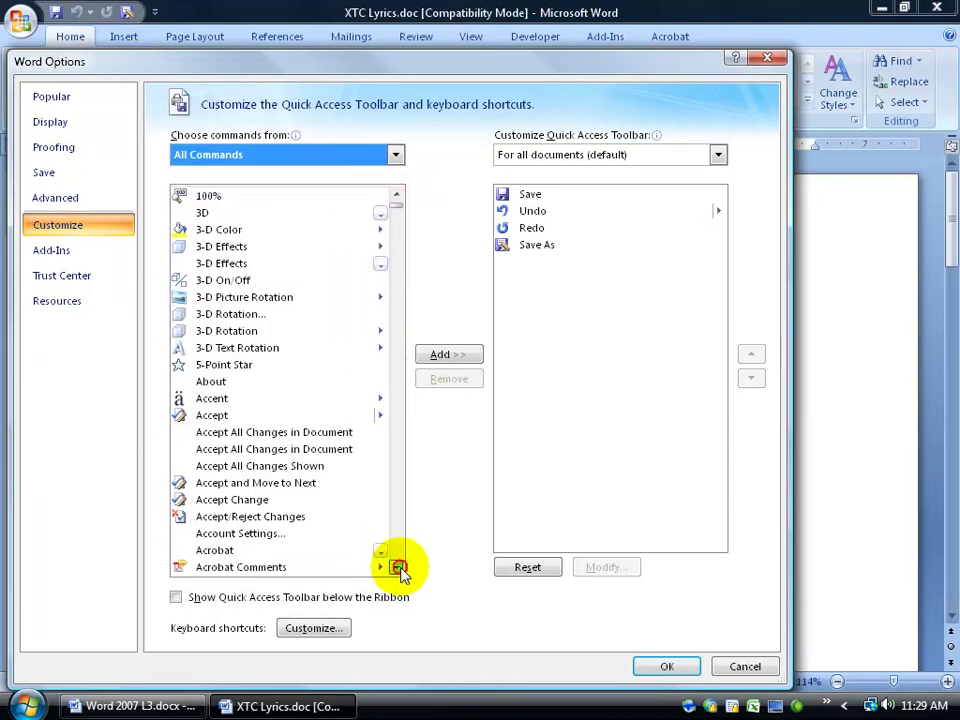
click(397, 567)
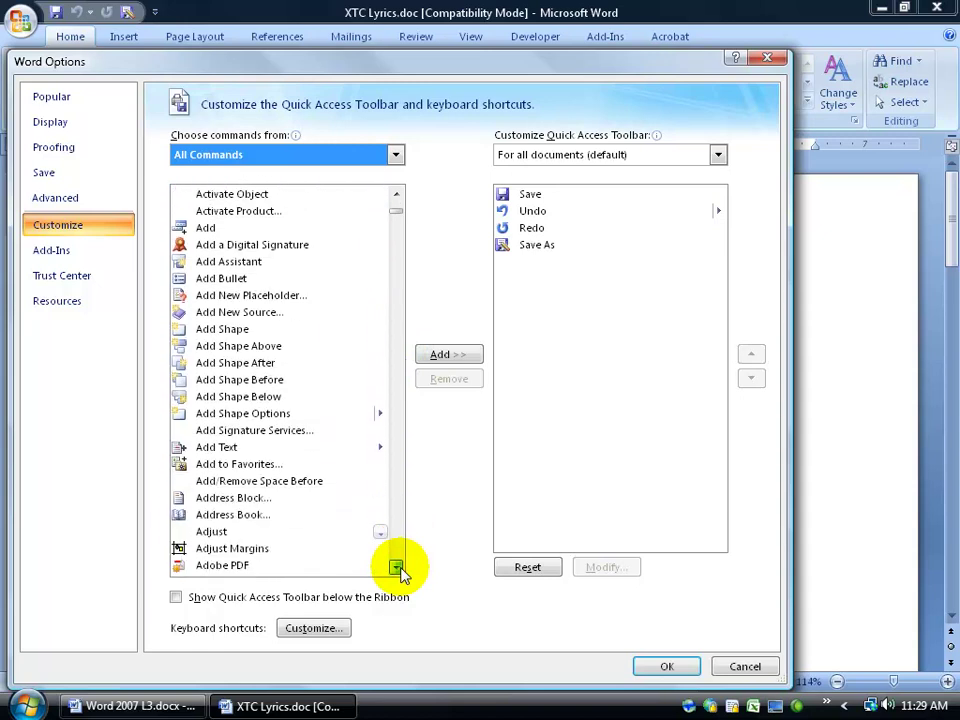
scroll(204, 375, down, 15)
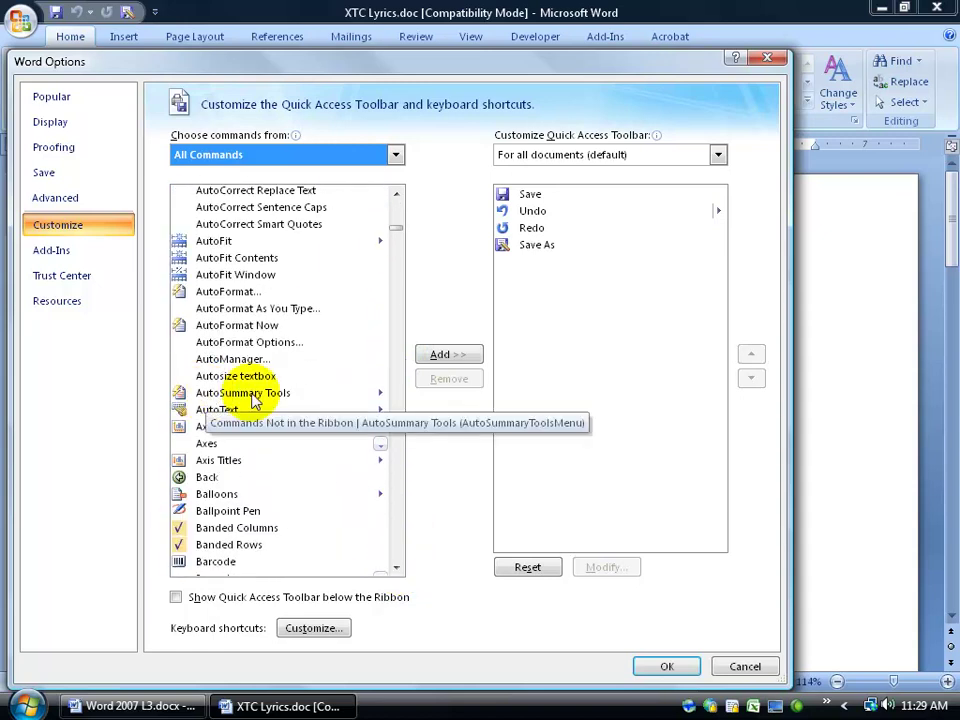
double_click(250, 393)
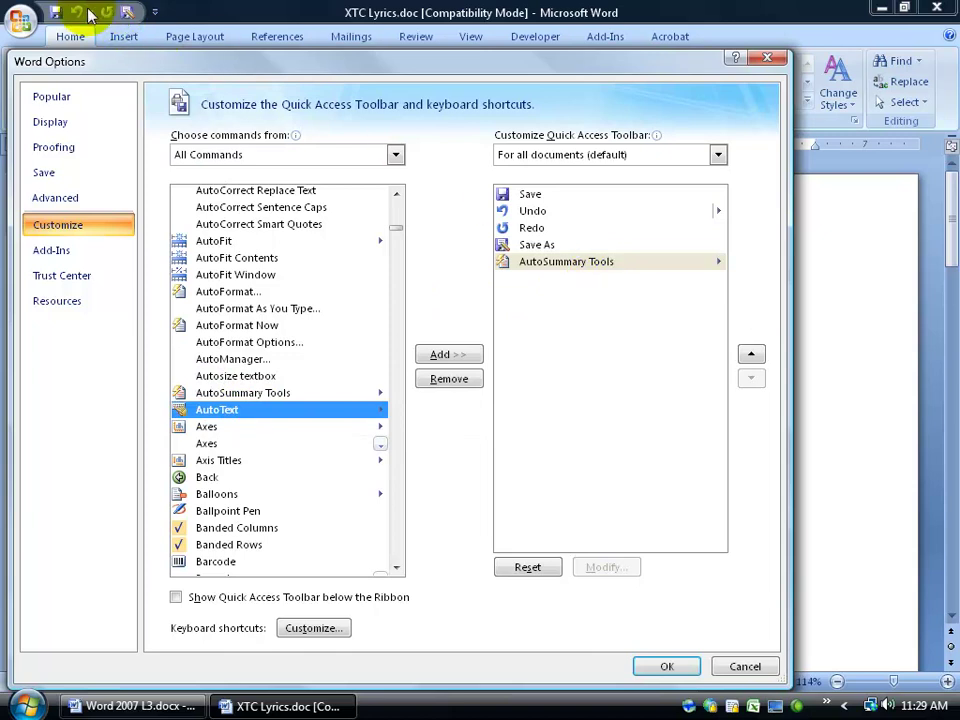
click(660, 665)
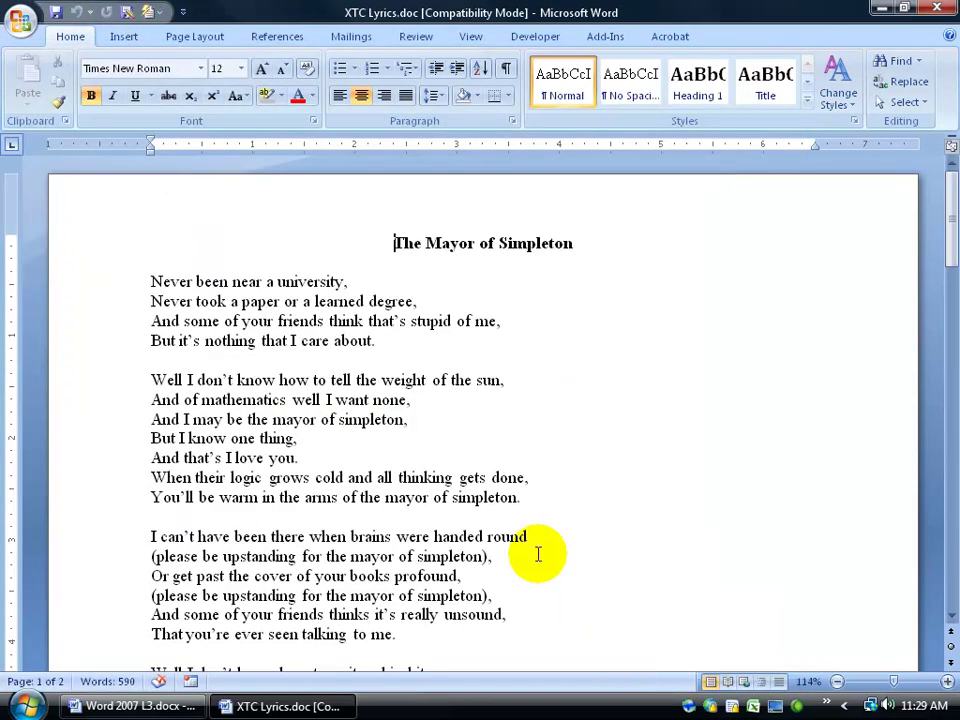
click(155, 18)
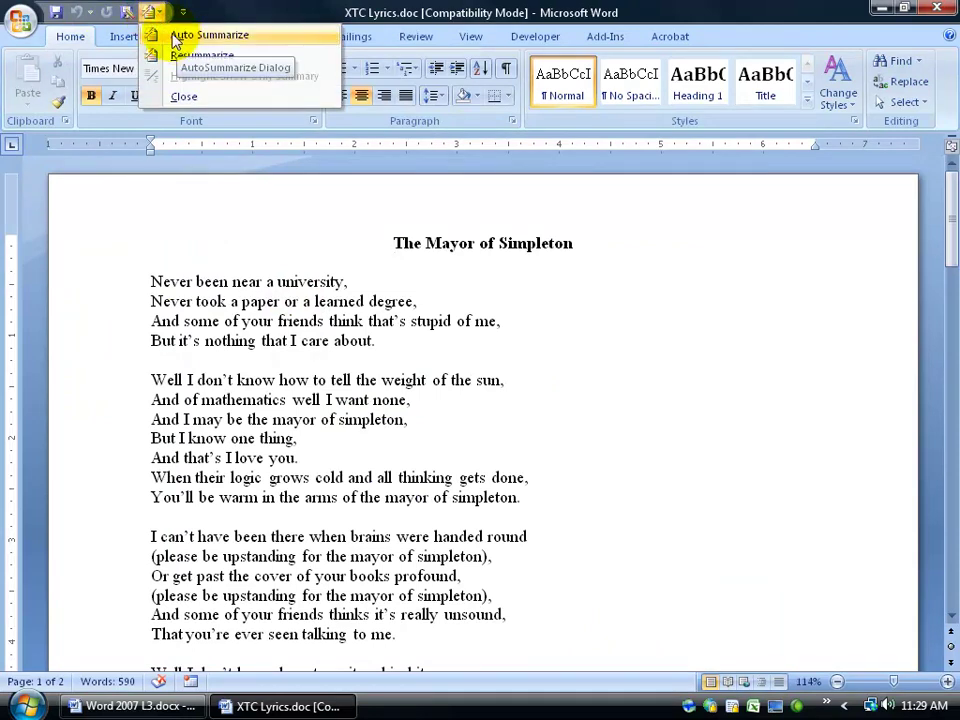
click(186, 38)
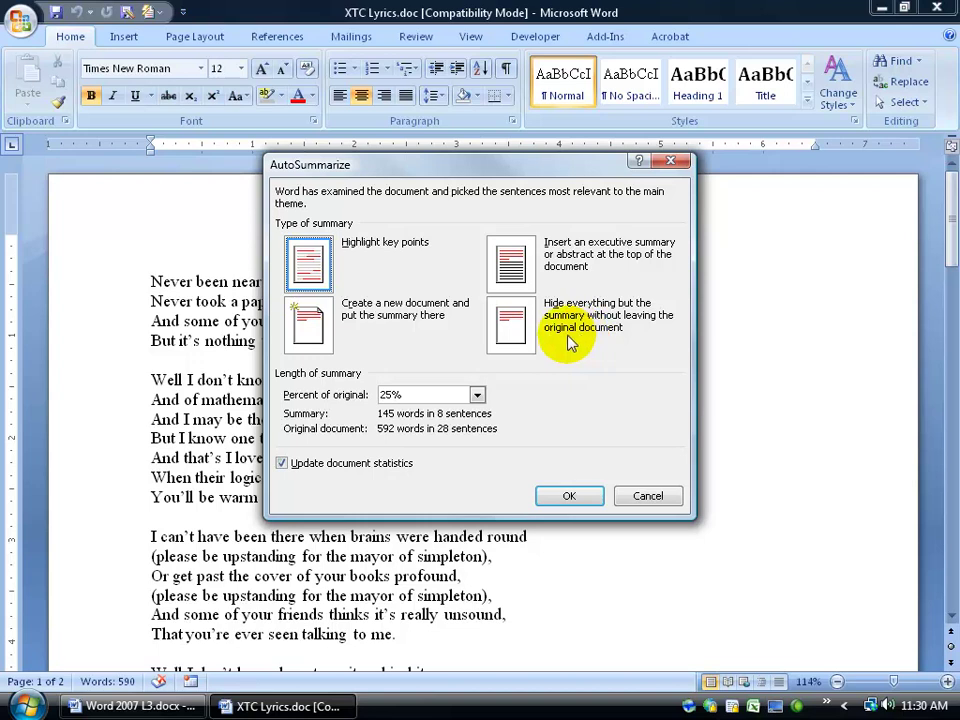
click(643, 494)
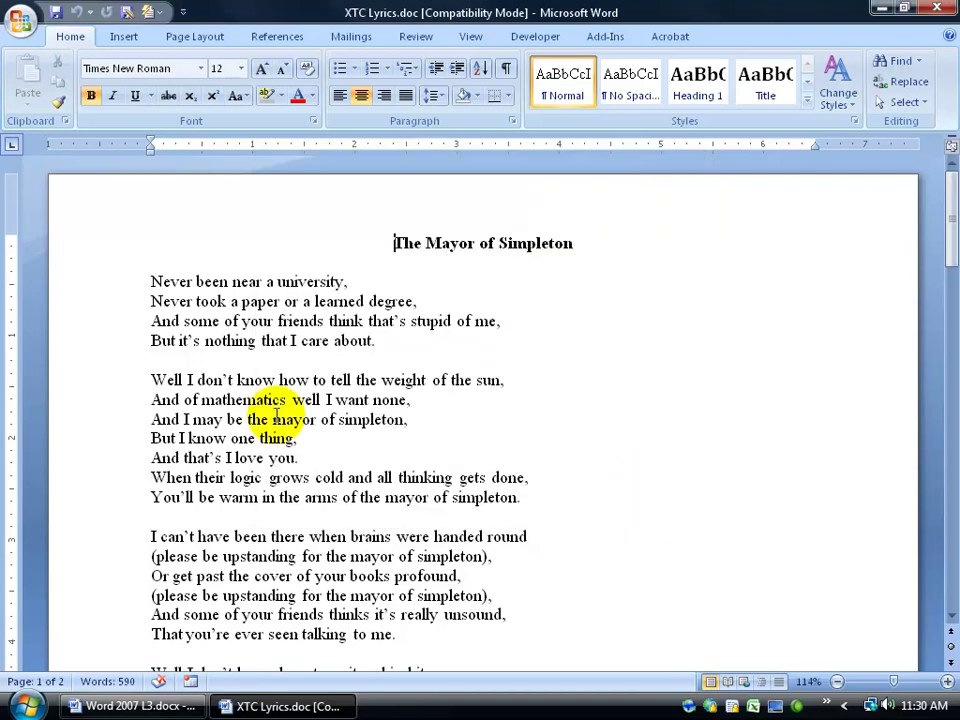
Step: Format the first four lyric lines as Hidden text in the Font dialog, then show formatting marks
drag(150, 281, 379, 341)
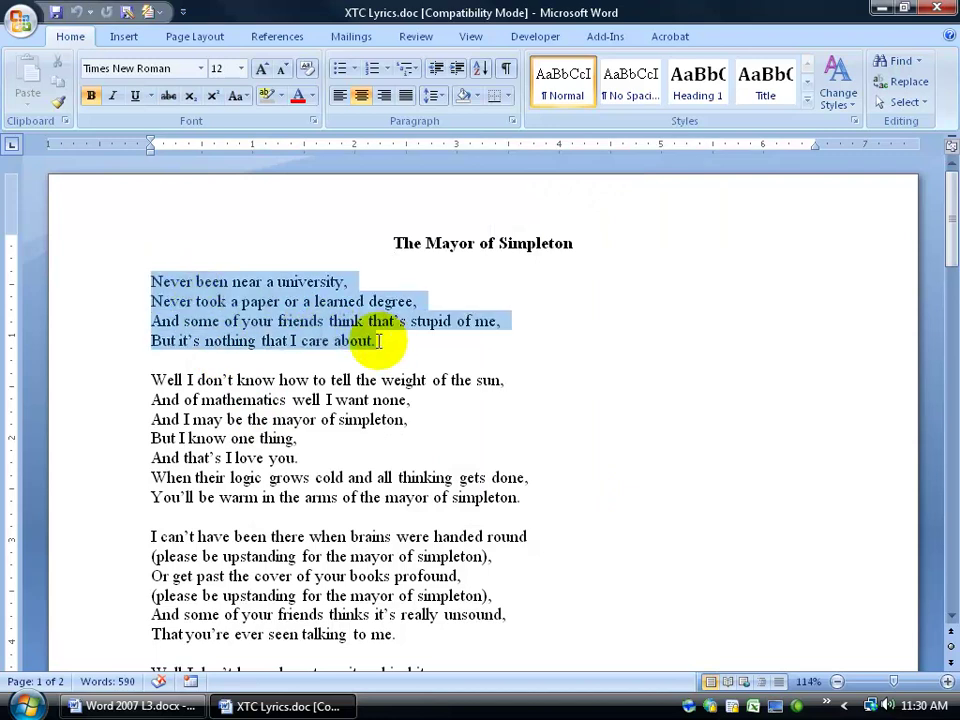
click(314, 121)
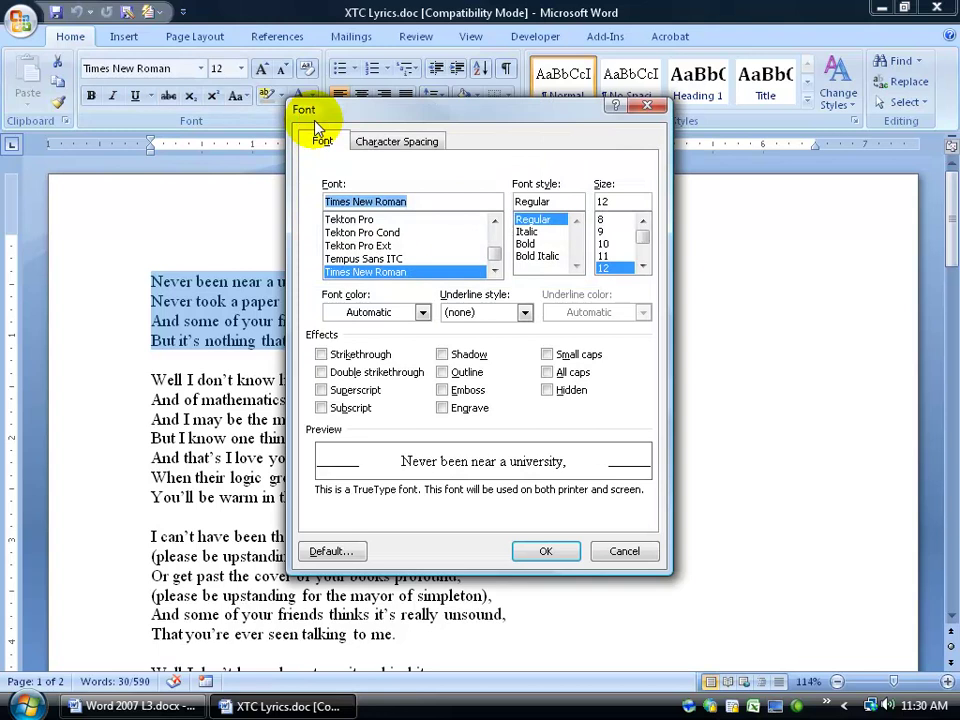
click(553, 390)
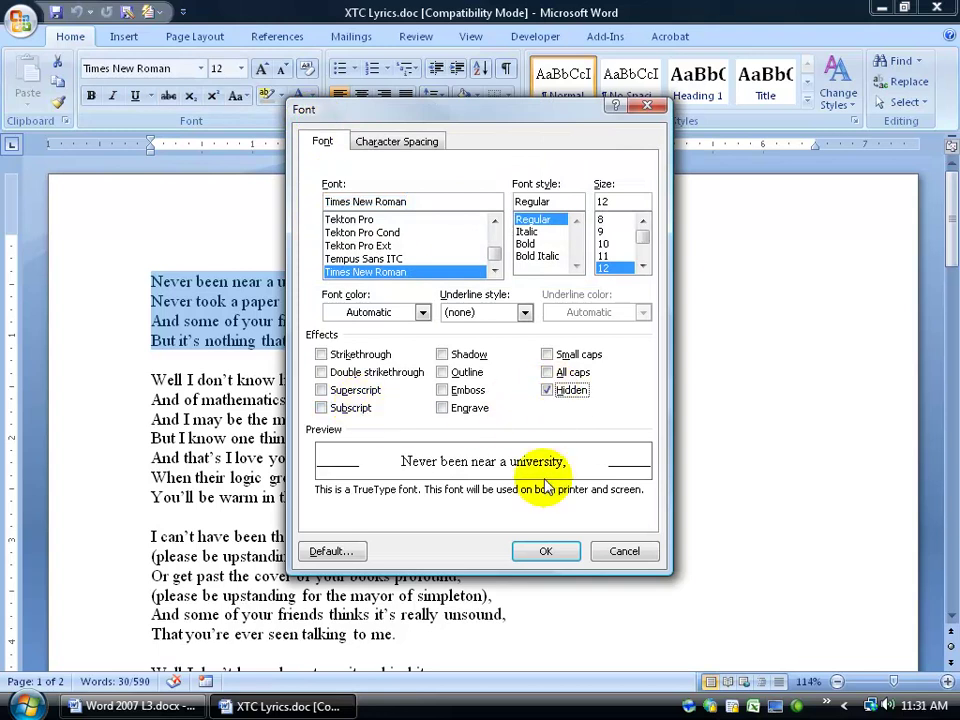
click(548, 550)
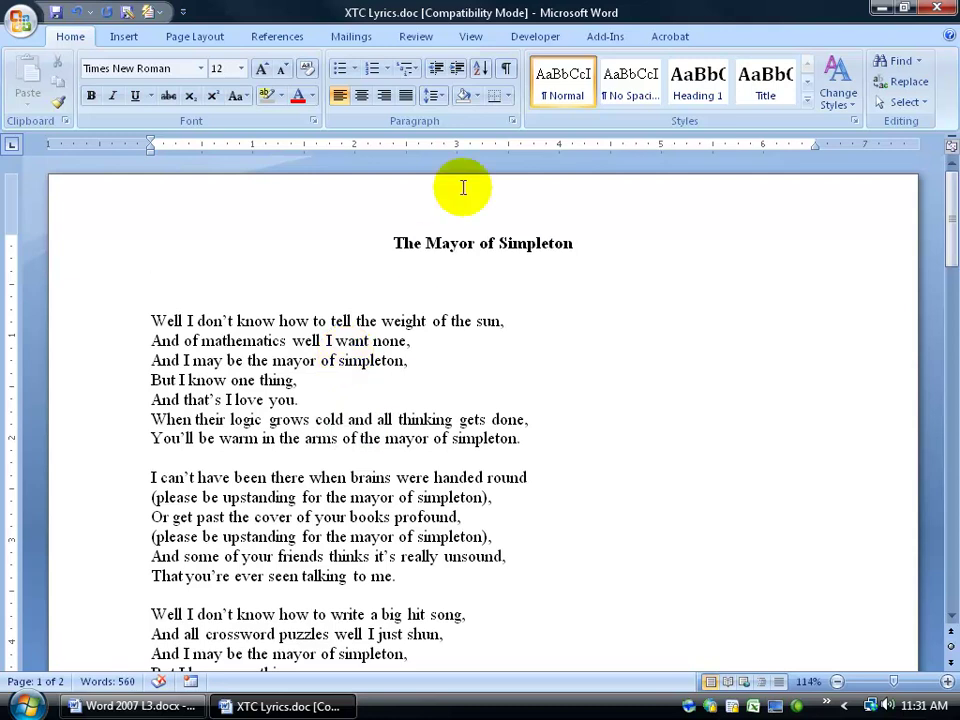
click(502, 69)
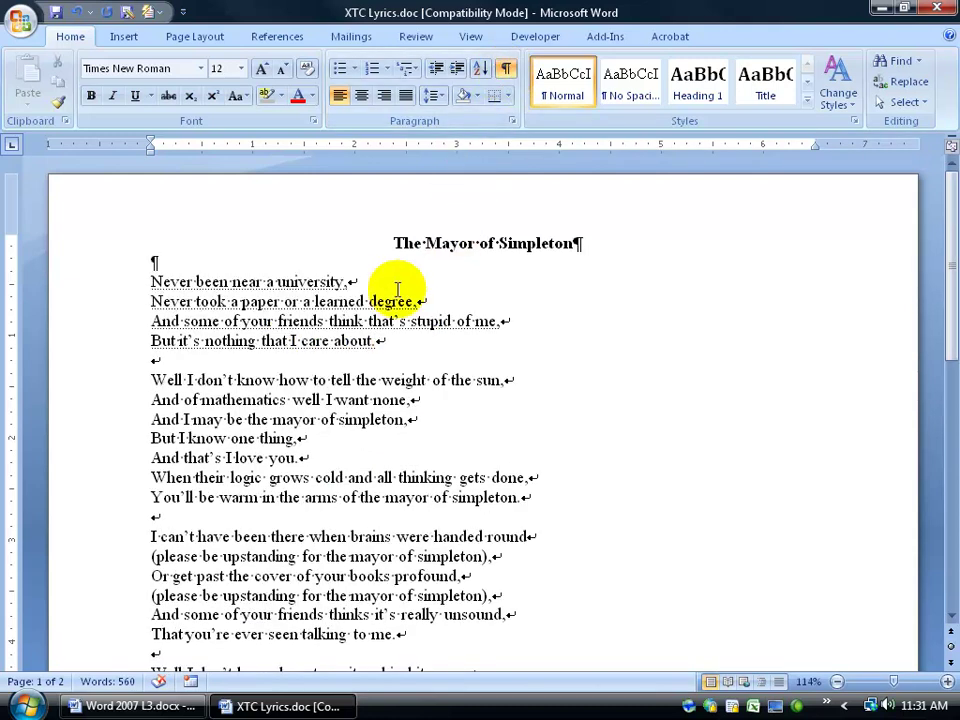
Step: Turn off formatting marks and select the entire document with Ctrl+A
click(503, 68)
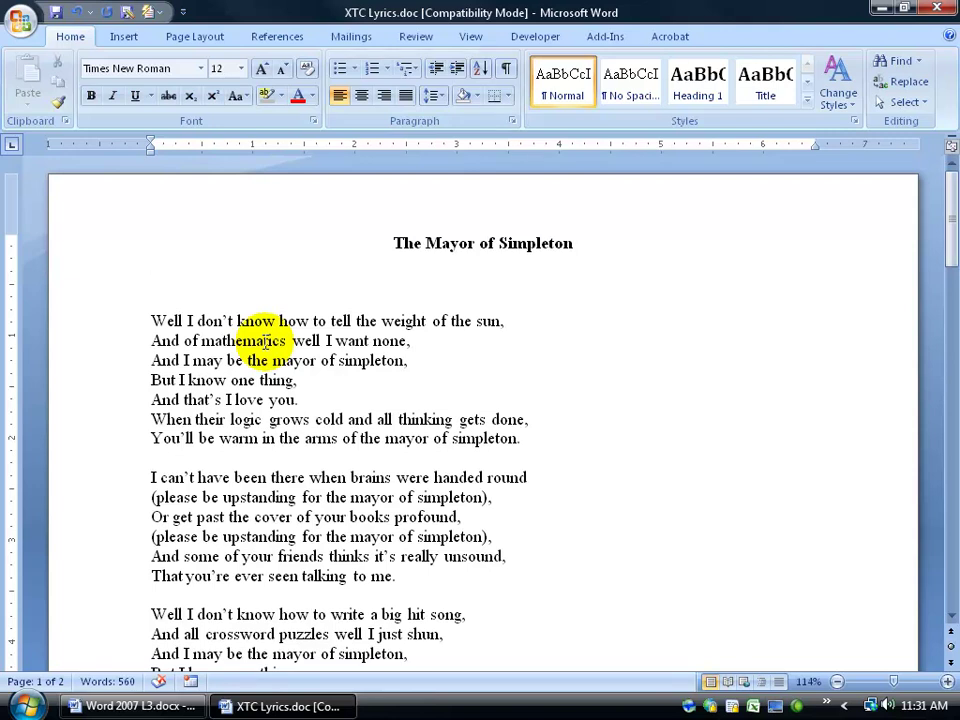
drag(154, 275, 420, 342)
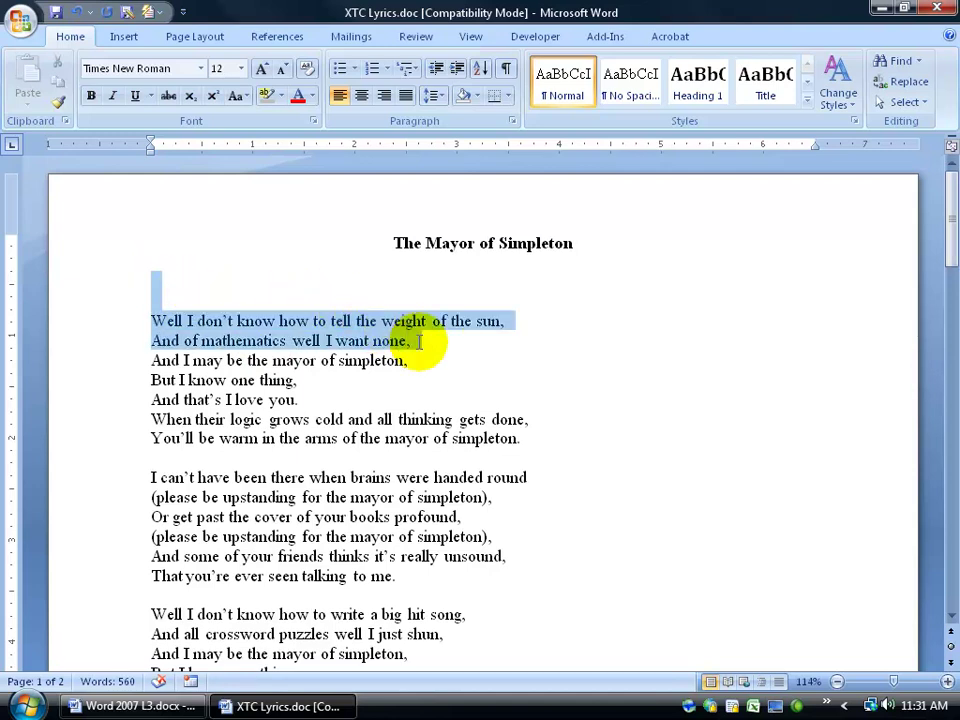
click(199, 298)
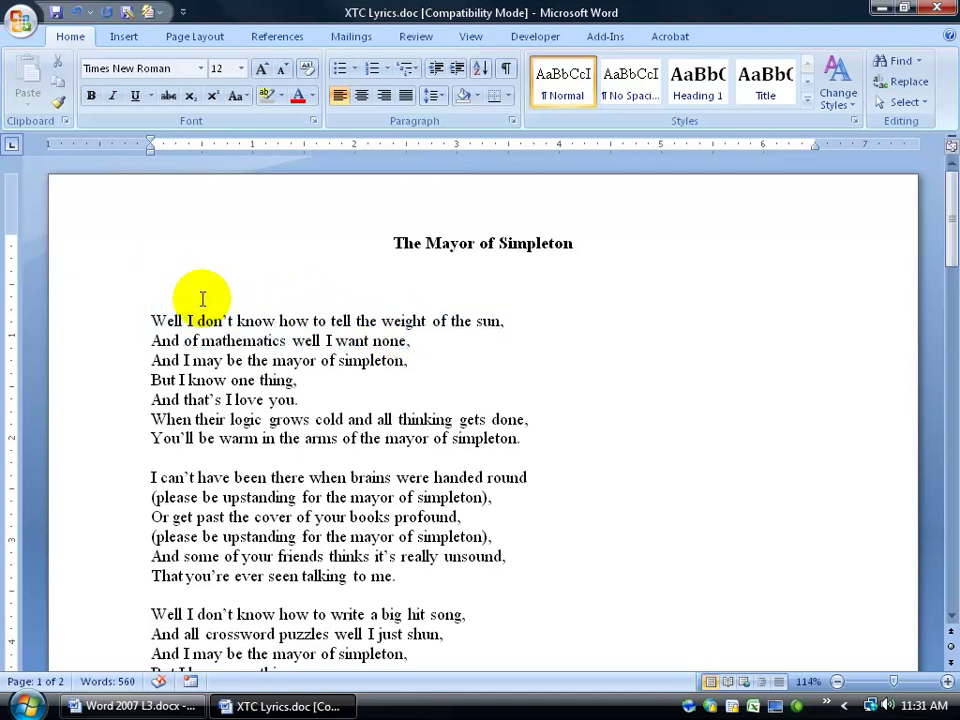
key(ctrl+a)
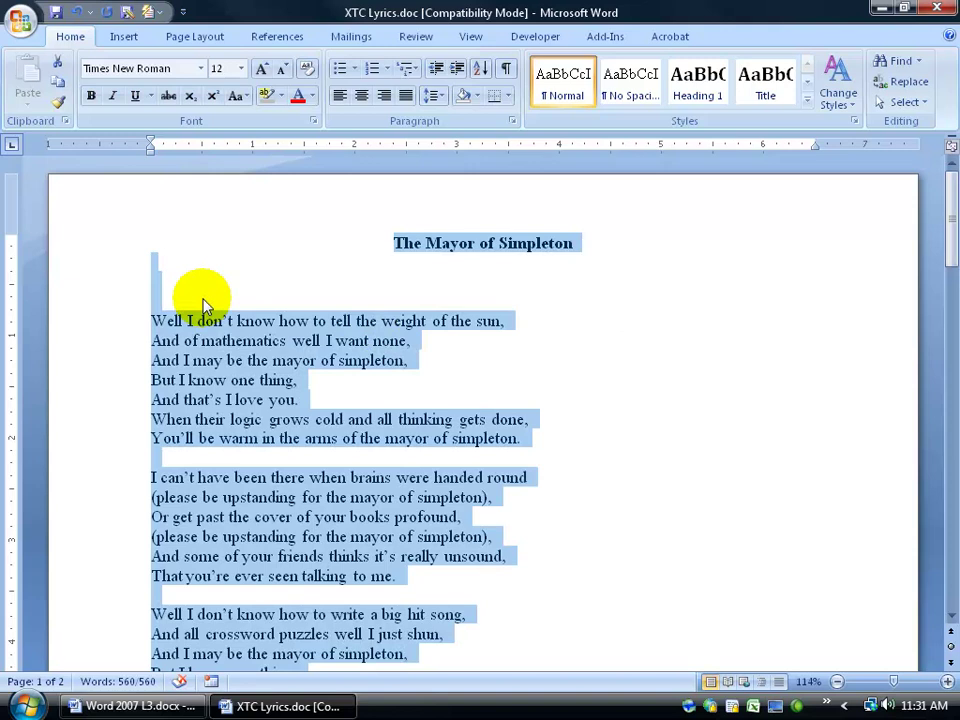
Step: Clear the Hidden font effect for all the text so the first stanza reappears
click(313, 120)
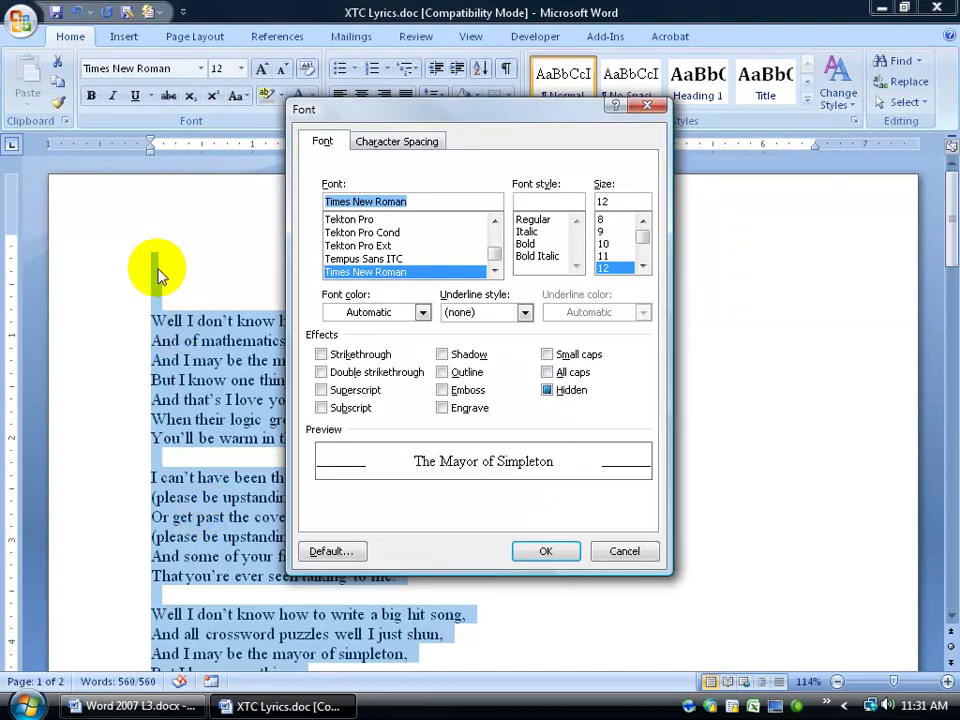
click(550, 392)
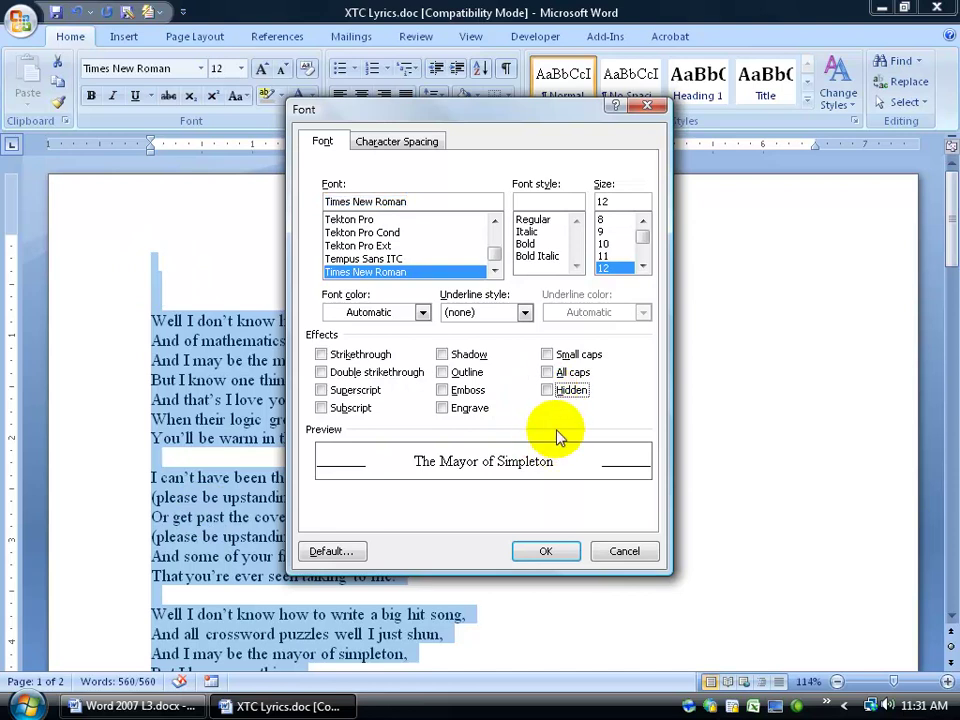
click(548, 551)
click(312, 398)
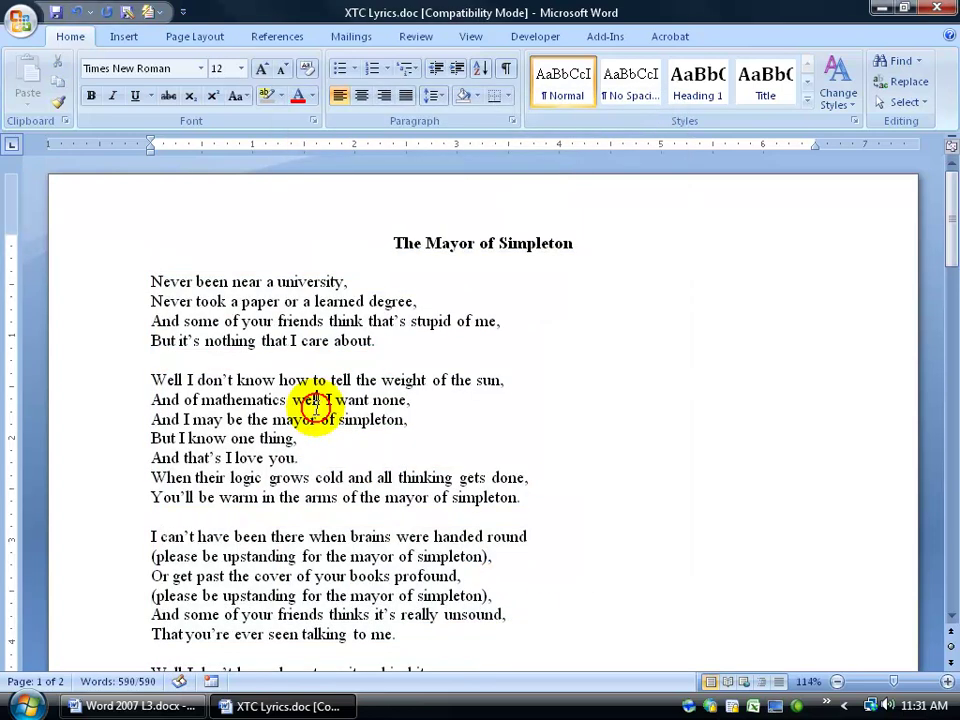
Step: Run Auto Summarize from AutoSummary Tools with Highlight key points at 25%
drag(148, 281, 400, 350)
click(399, 350)
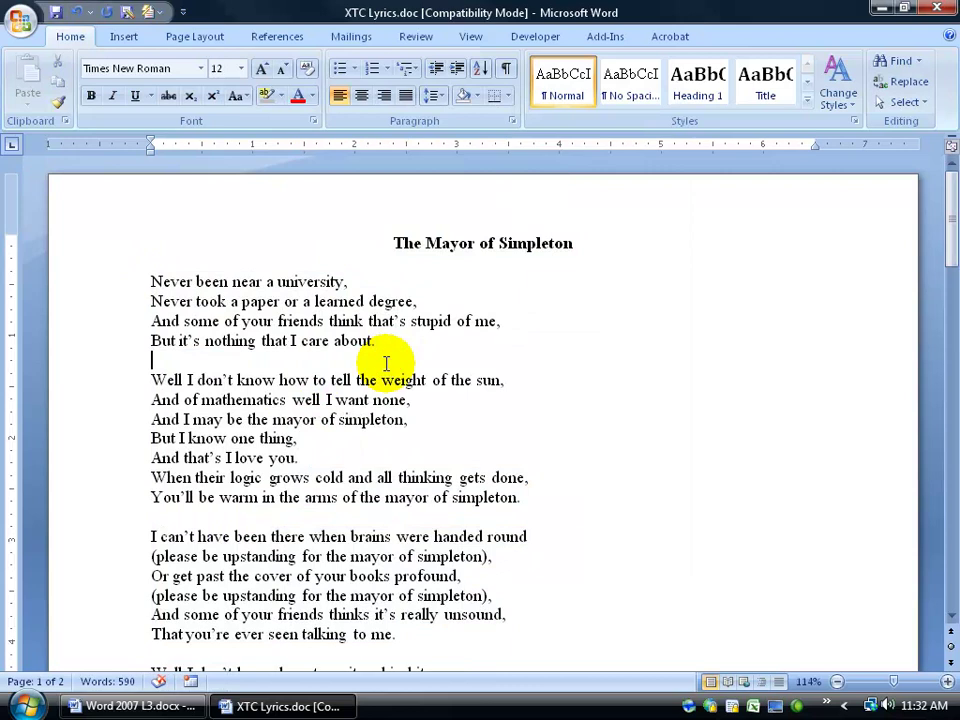
click(147, 16)
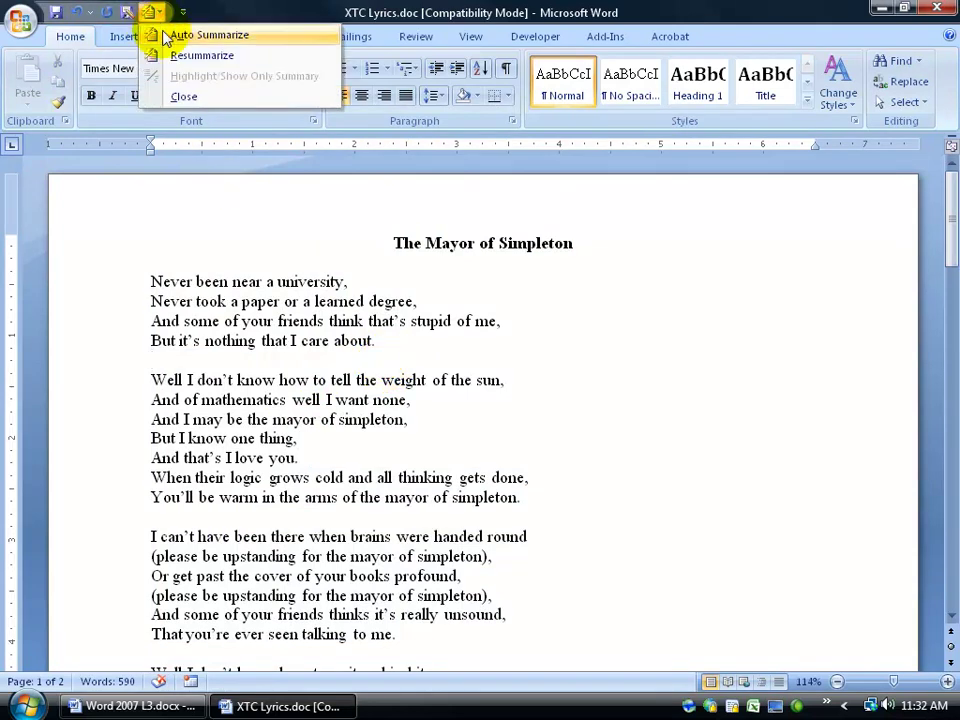
click(158, 32)
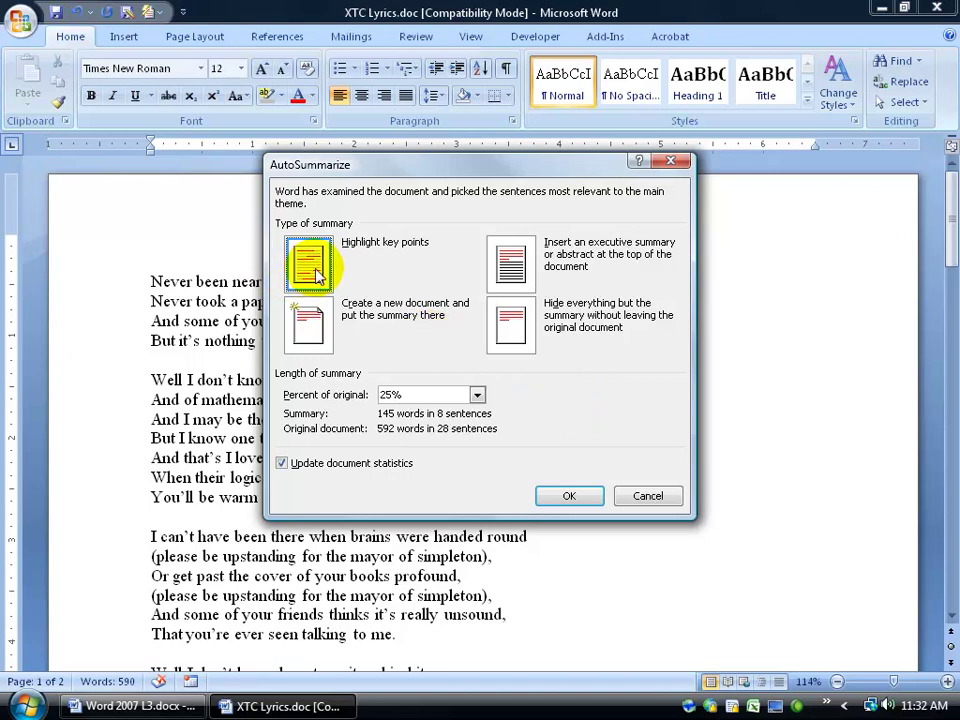
click(570, 496)
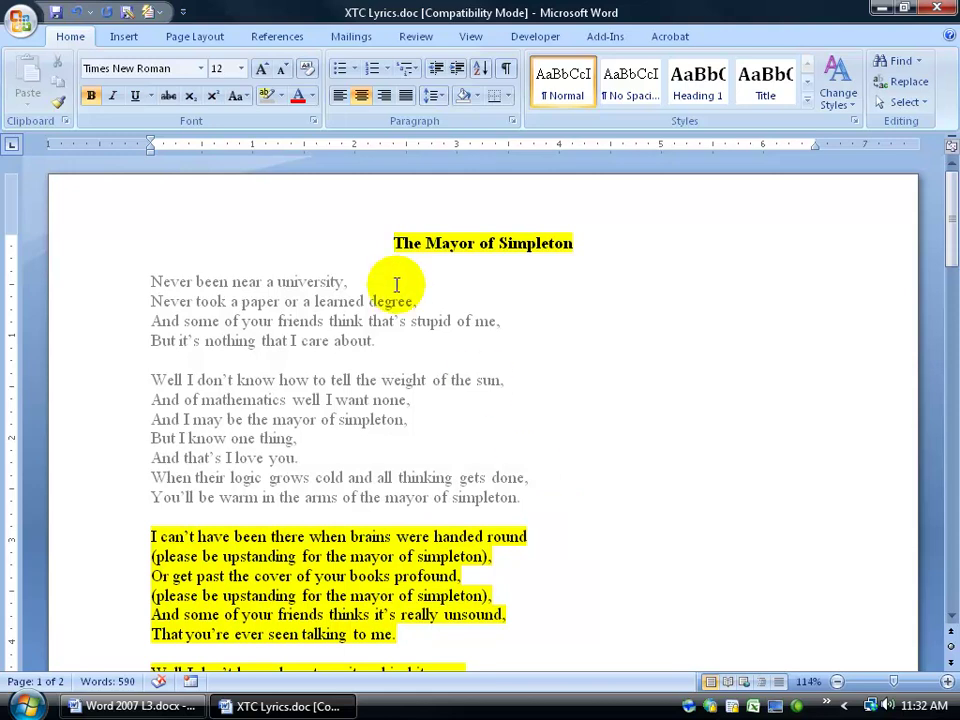
Step: Scroll to the highlighted 'King for a Day' title on page 2 and open the AutoSummary Tools list
scroll(520, 400, down, 4)
drag(948, 272, 913, 199)
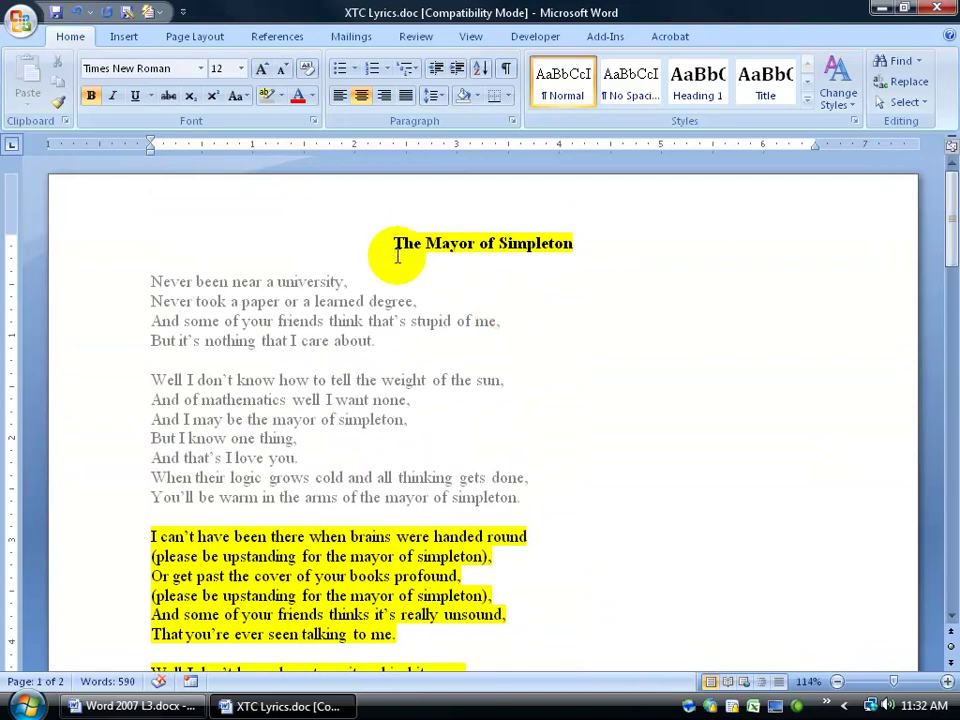
click(152, 12)
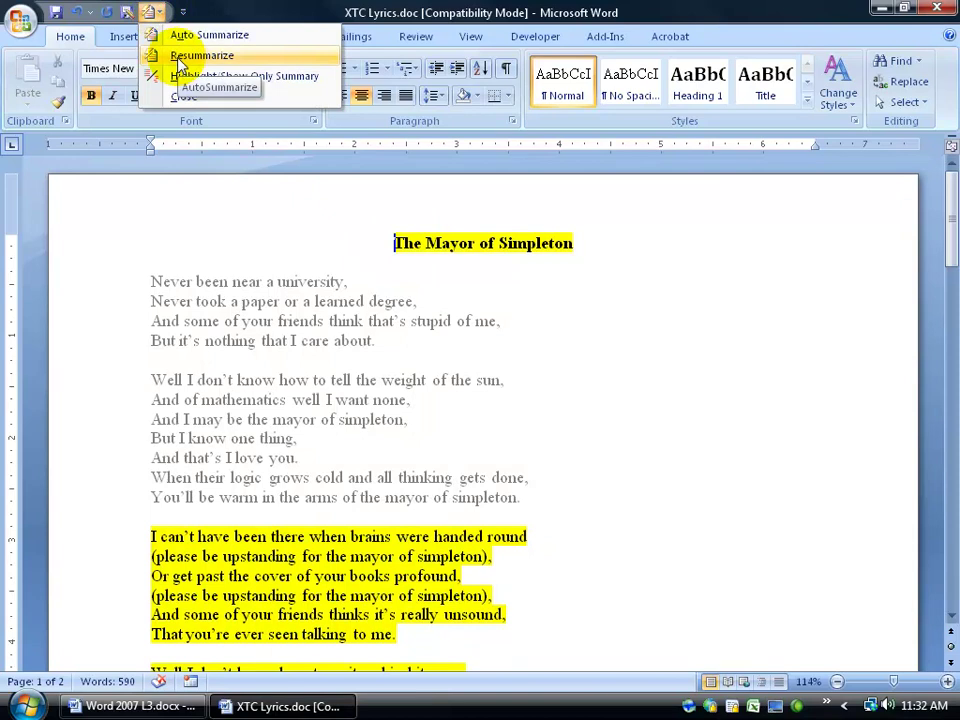
Step: Close AutoSummarize and bring up Remove from Quick Access Toolbar on the AutoSummary Tools button
click(178, 96)
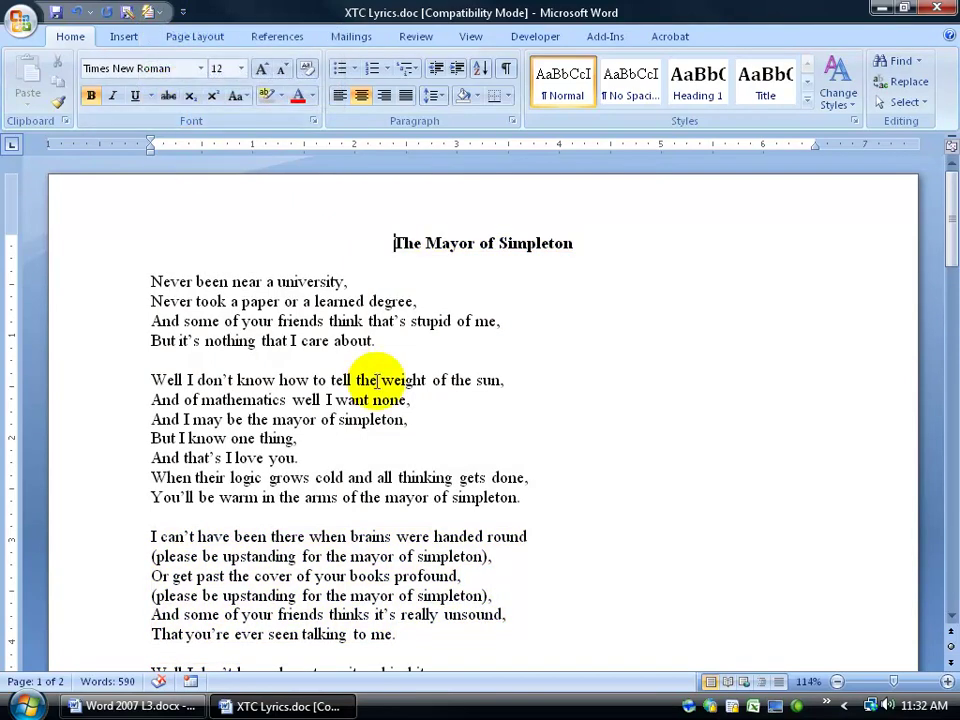
right_click(147, 22)
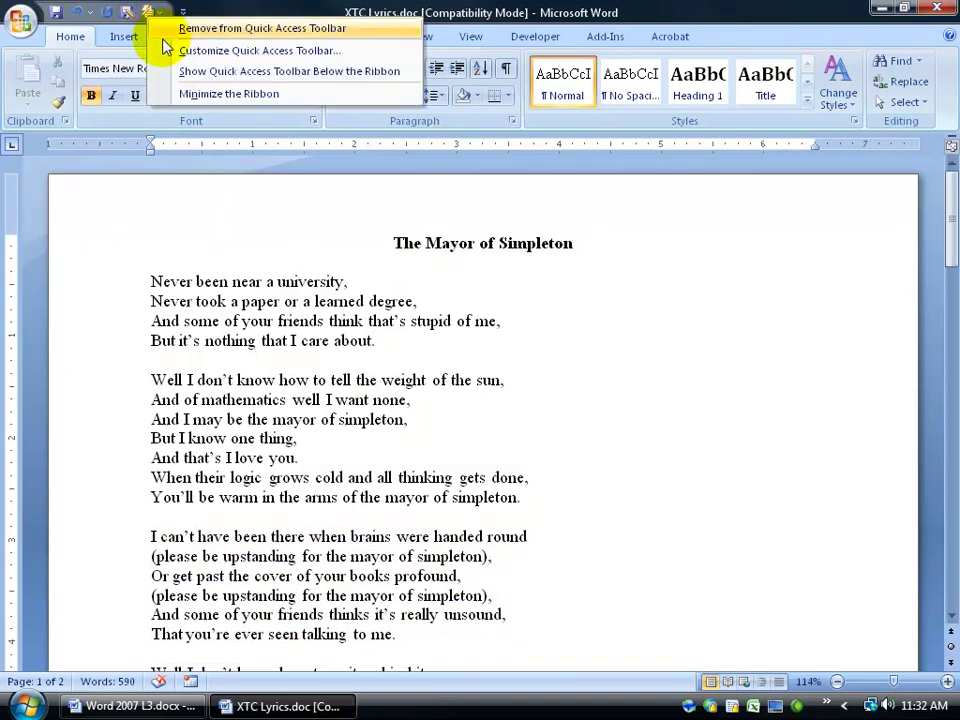